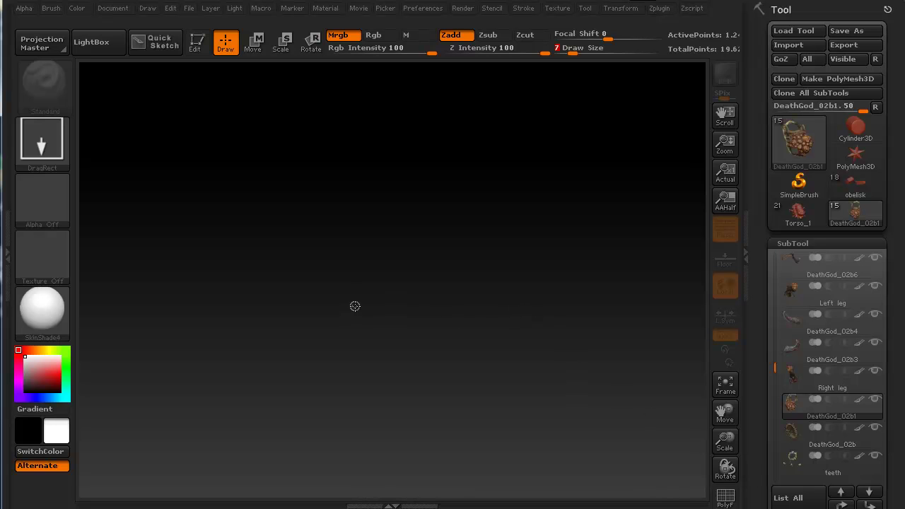
- Draw the DeathGod_02b1 creature onto the empty canvas, enter Edit mode and turn it to face the front
alt+drag(349, 324, 225, 163)
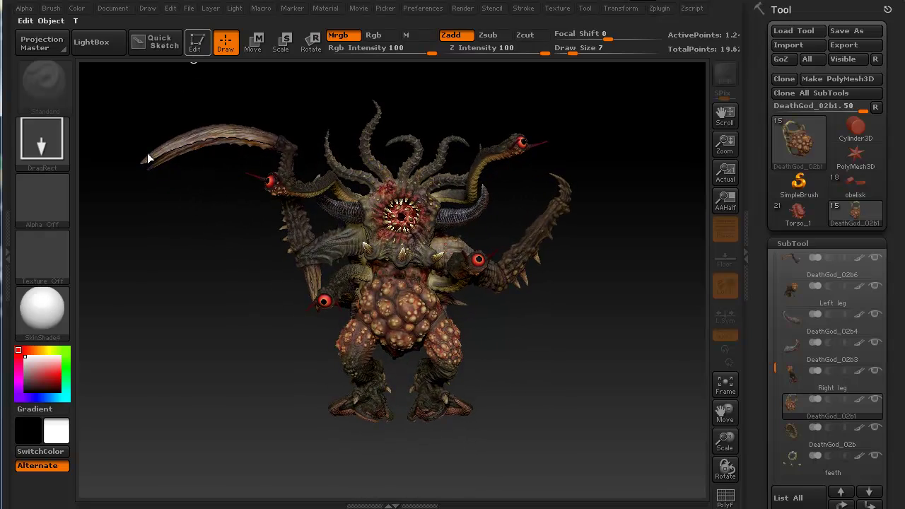
key(t)
mouse_move(162, 363)
mouse_down()
mouse_move(172, 344)
mouse_move(192, 379)
mouse_move(135, 379)
mouse_move(186, 403)
mouse_move(249, 403)
mouse_move(192, 410)
mouse_move(230, 382)
mouse_move(205, 407)
mouse_move(164, 414)
mouse_move(152, 401)
mouse_move(208, 404)
mouse_move(205, 415)
mouse_move(187, 412)
mouse_move(241, 412)
mouse_up()
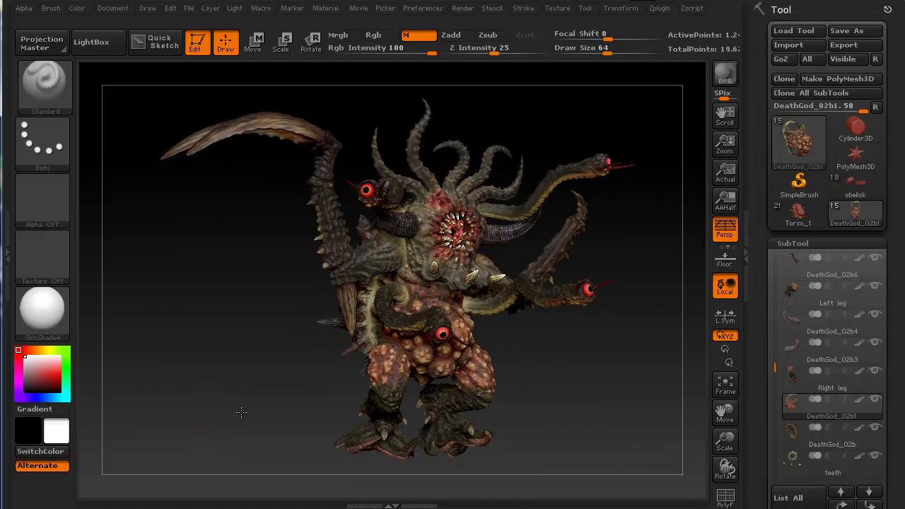
drag(217, 380, 195, 410)
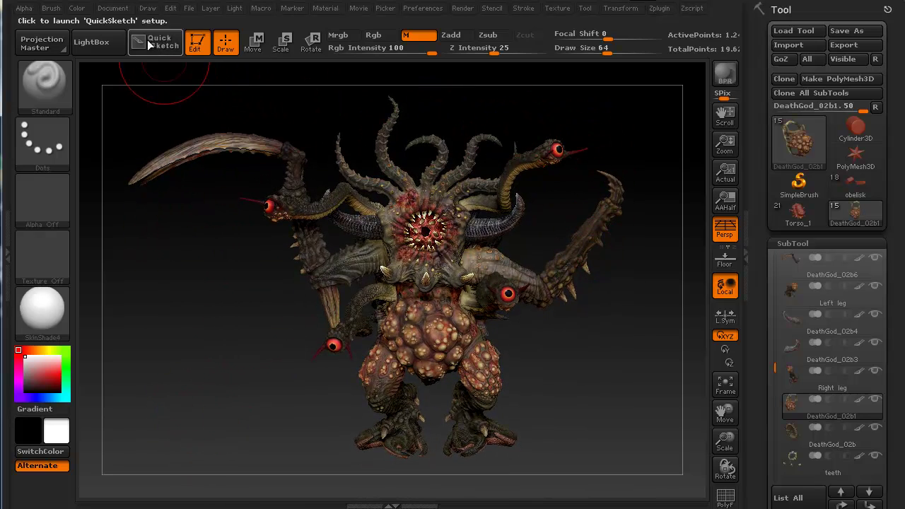
- Set the document's background gradient range to 0 for a flat backdrop
click(119, 10)
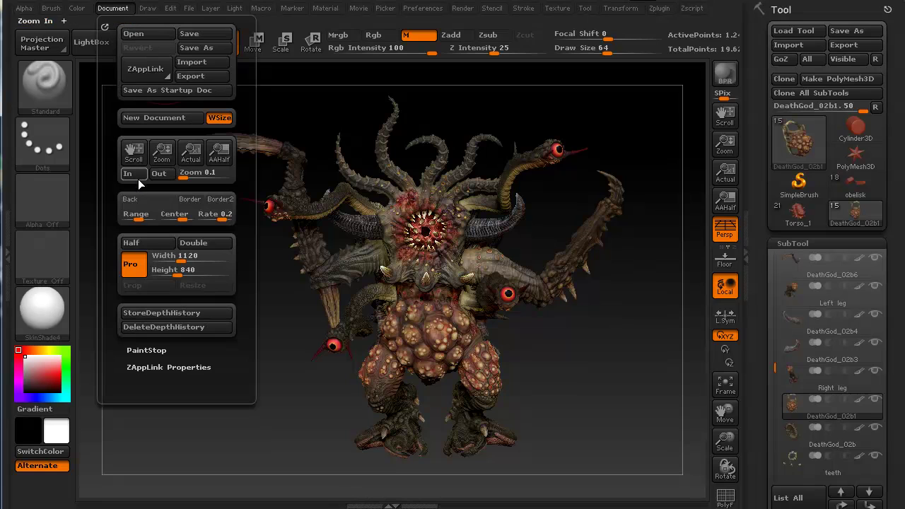
drag(141, 214, 126, 216)
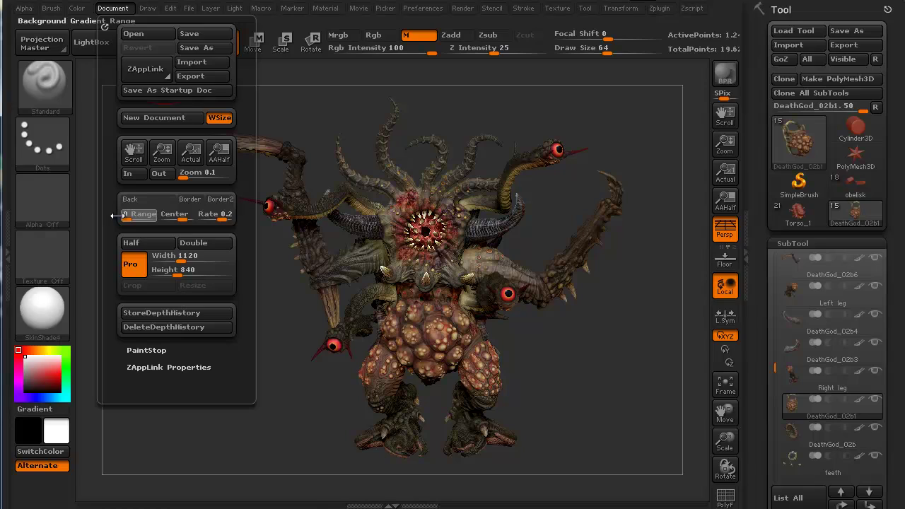
mouse_move(282, 412)
mouse_down()
mouse_move(304, 412)
mouse_move(258, 384)
mouse_move(210, 378)
mouse_move(244, 388)
mouse_move(216, 414)
mouse_move(216, 398)
mouse_move(236, 410)
mouse_up()
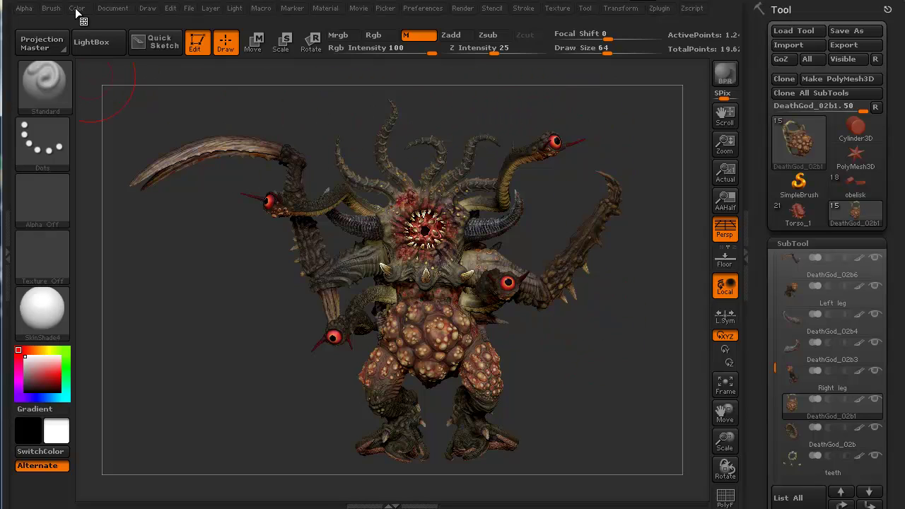
- Turn off the document's proportional constraint and resize the document to 1280 wide by 720 high
click(102, 7)
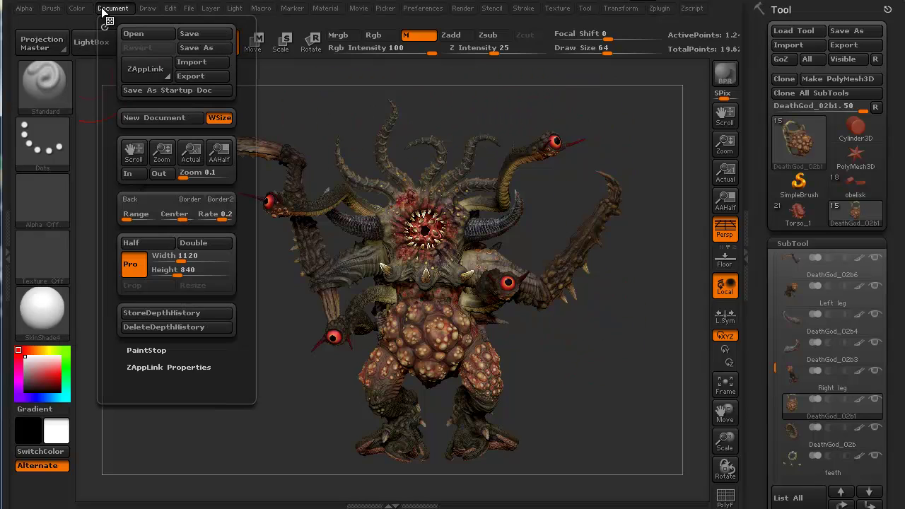
click(135, 264)
click(175, 255)
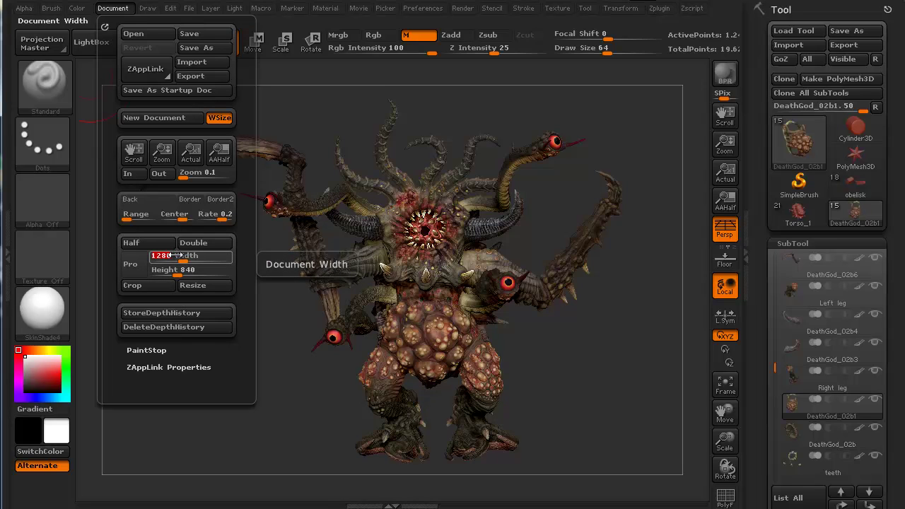
click(175, 269)
text(720)
click(205, 286)
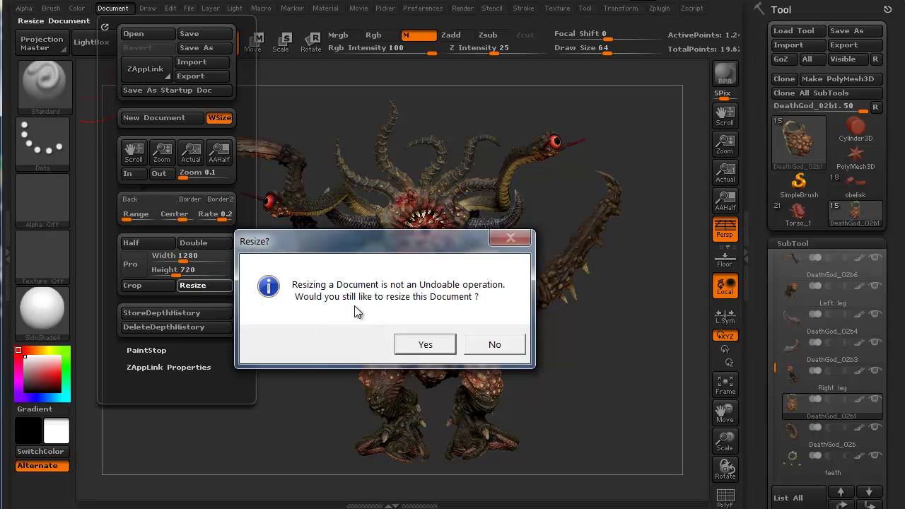
click(423, 346)
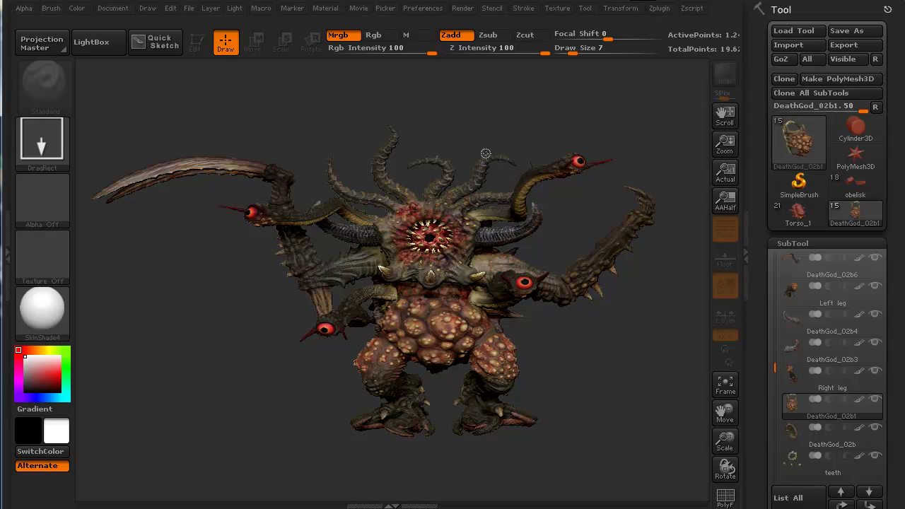
- Clear the canvas, redraw the creature in Edit mode and position it facing front within the document frame
key(ctrl+n)
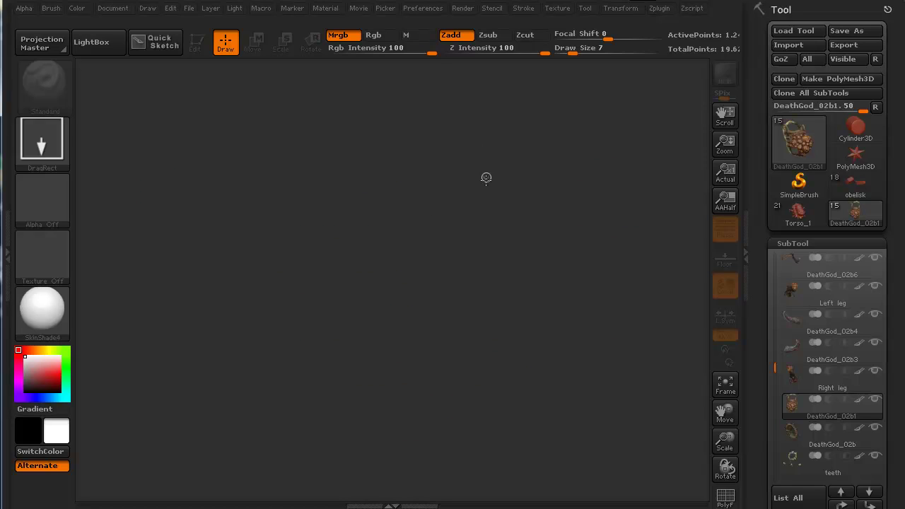
mouse_move(383, 263)
mouse_down()
mouse_move(396, 503)
mouse_move(461, 507)
mouse_up()
key(t)
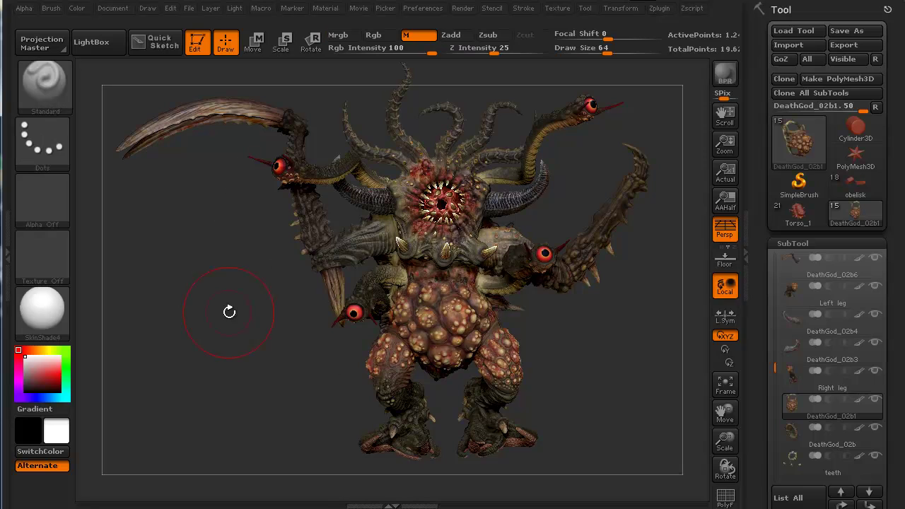
mouse_move(241, 298)
mouse_down()
mouse_move(228, 317)
mouse_move(231, 310)
mouse_move(242, 323)
mouse_move(208, 335)
mouse_move(212, 346)
mouse_move(202, 350)
mouse_move(210, 351)
mouse_up()
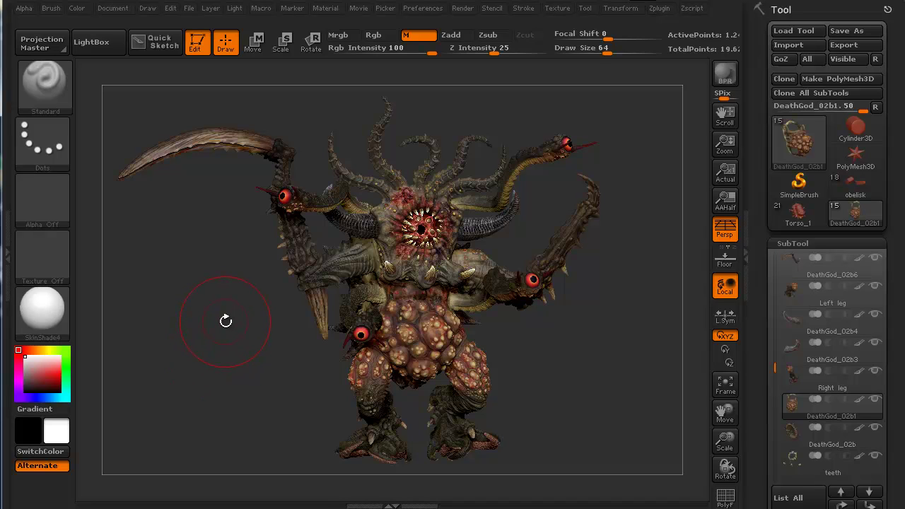
mouse_move(203, 329)
mouse_down()
mouse_move(188, 373)
mouse_move(178, 361)
mouse_move(179, 372)
mouse_up()
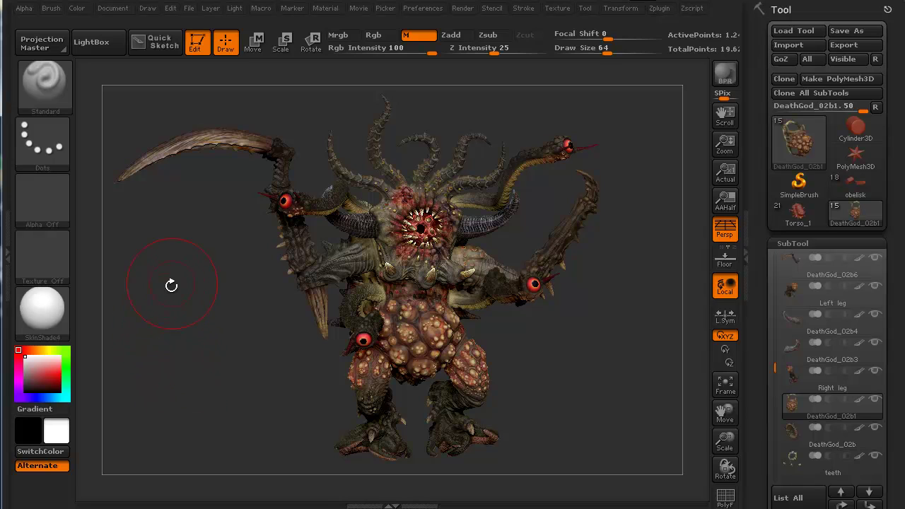
- Set the movie capture area to the document instead of the whole window
click(359, 10)
click(359, 8)
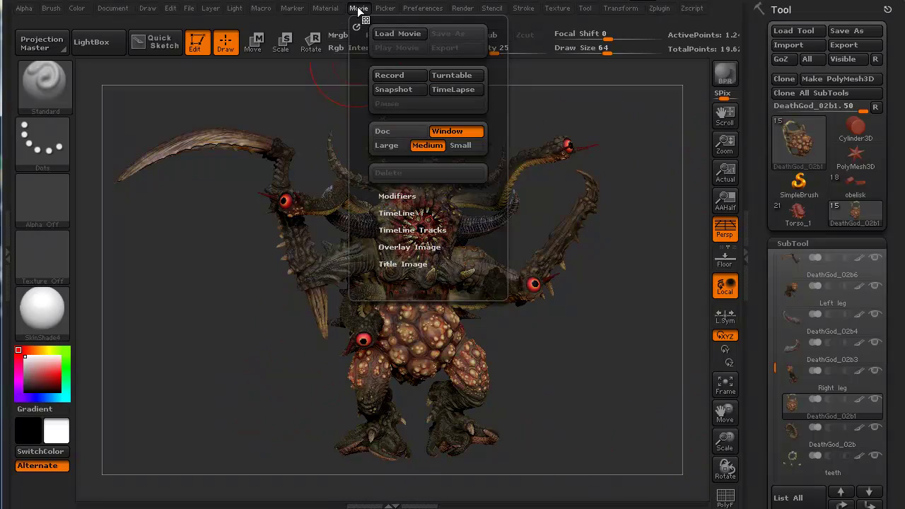
click(387, 135)
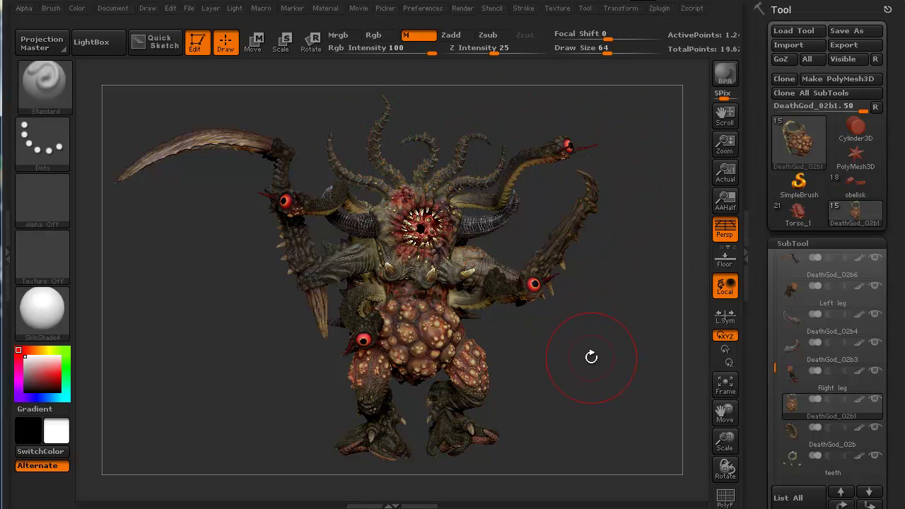
- Reduce the brush draw size to 13 and straighten the creature's front-facing pose in the frame
key(s)
drag(581, 356, 559, 362)
mouse_move(207, 350)
mouse_down()
mouse_move(194, 343)
mouse_move(205, 330)
mouse_move(204, 346)
mouse_move(220, 344)
mouse_up()
- Set the movie size to Large and both the recording and playback rates to 30 FPS
click(354, 15)
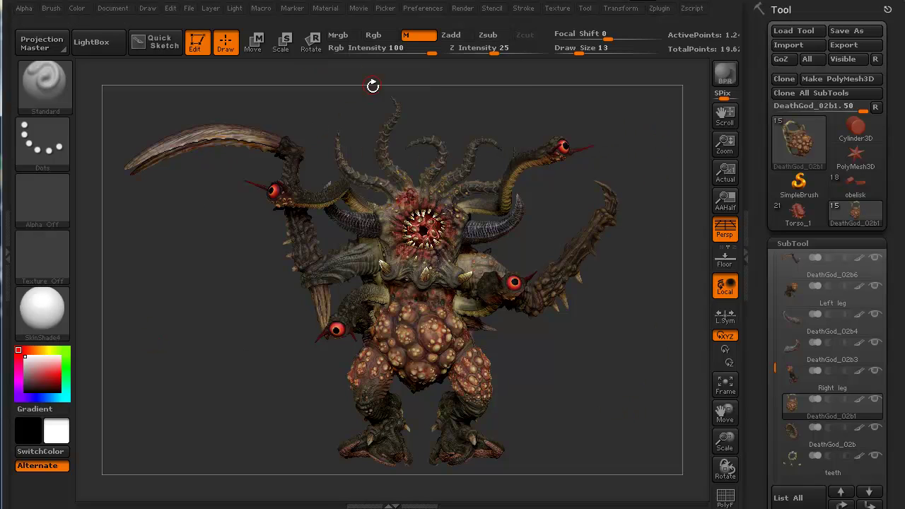
click(358, 8)
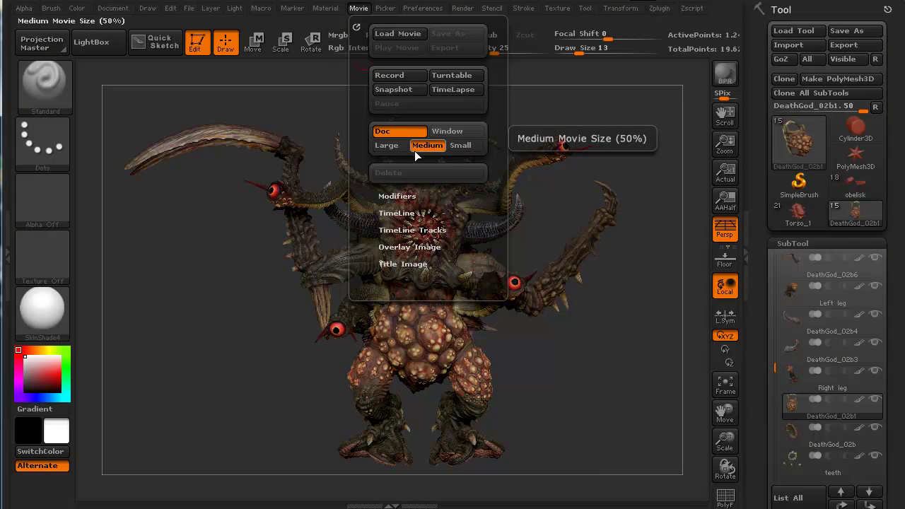
click(389, 145)
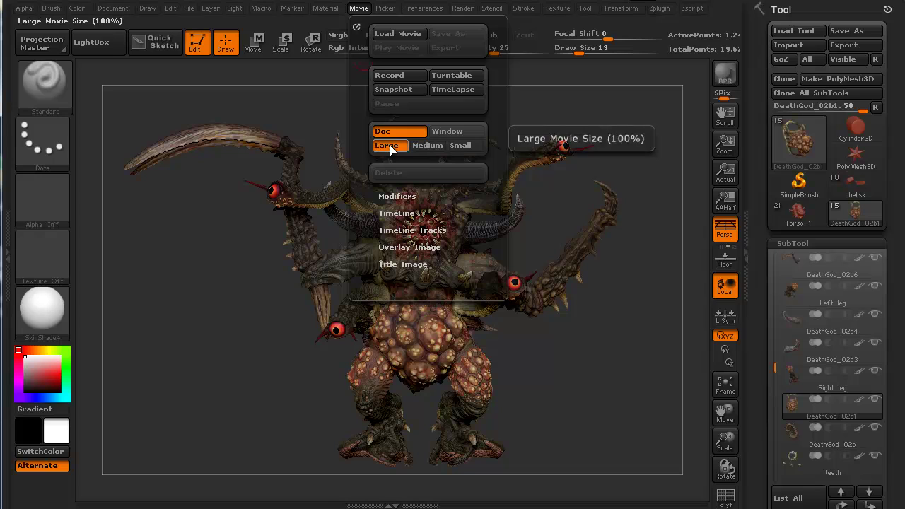
click(386, 196)
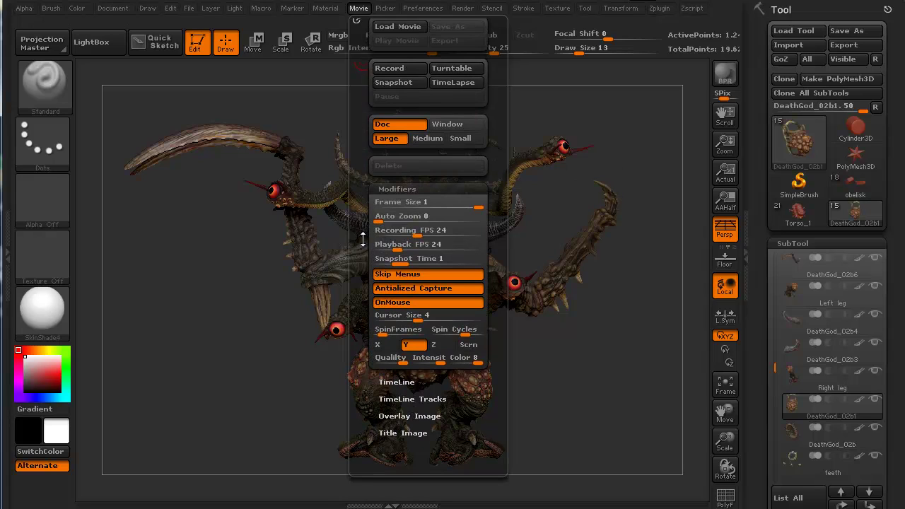
click(424, 230)
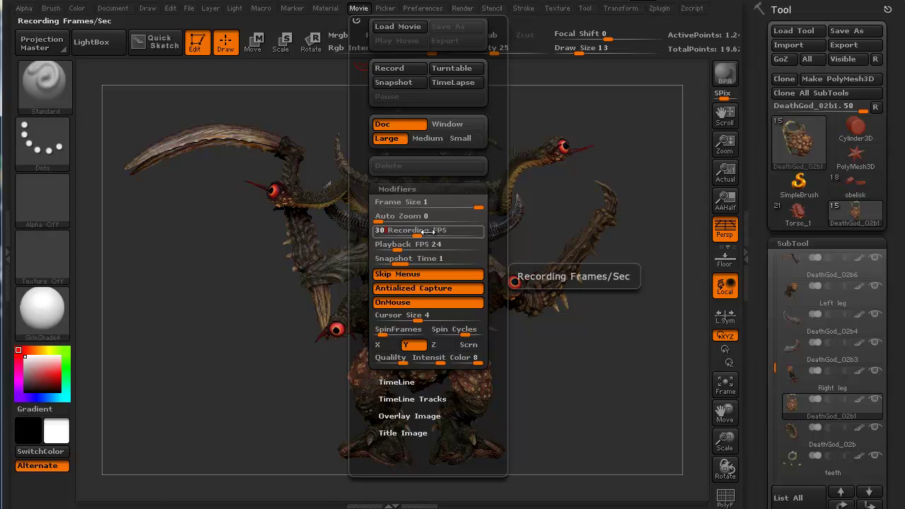
key(Return)
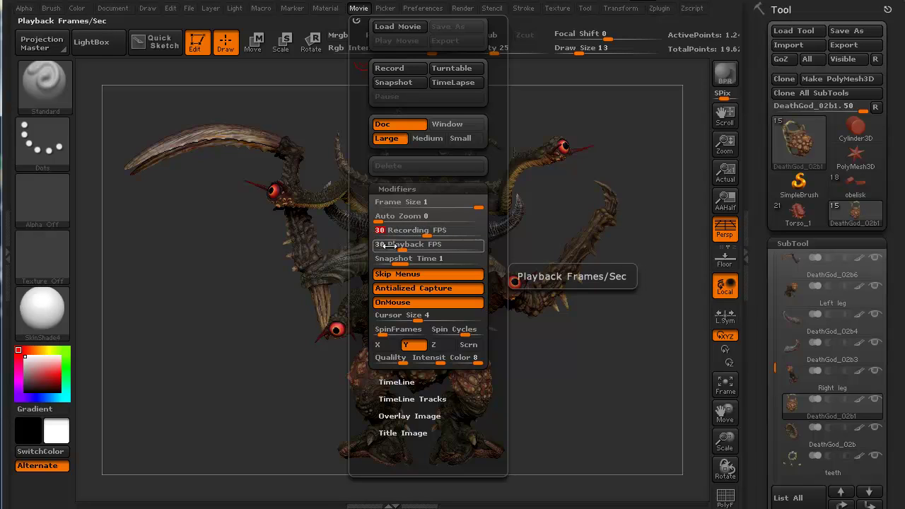
drag(364, 303, 362, 284)
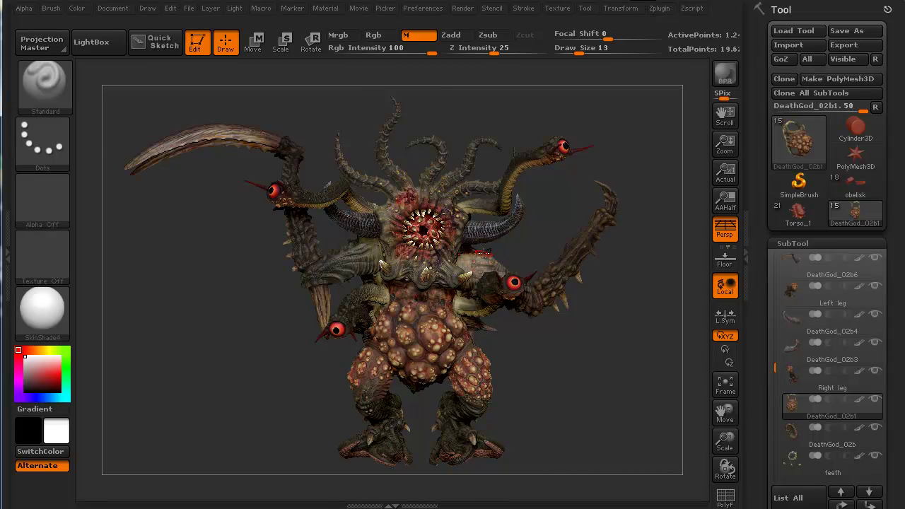
- Set the spin frames per cycle to 150 and record a turntable movie of the creature
click(358, 8)
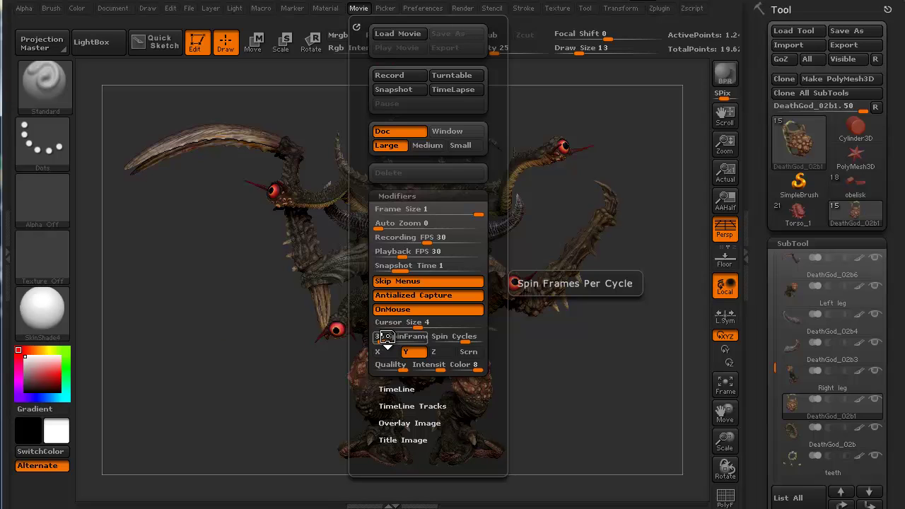
drag(387, 336, 383, 336)
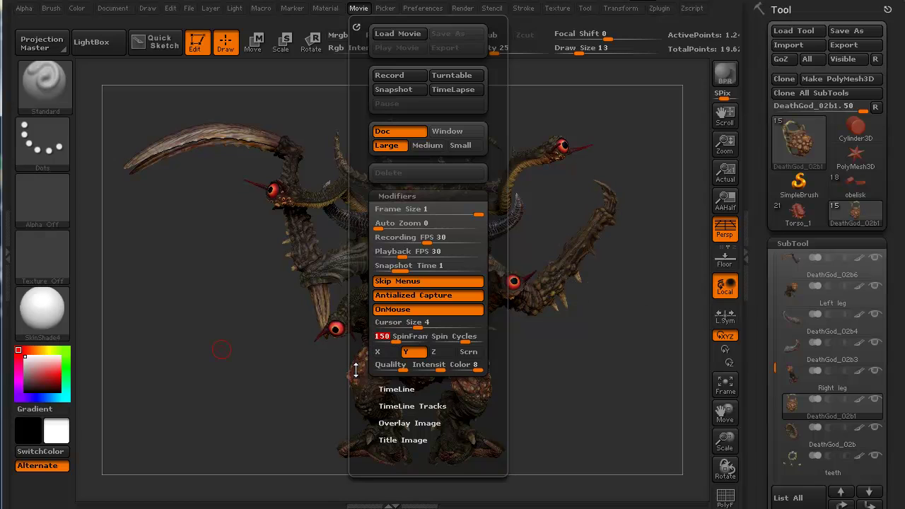
mouse_move(355, 368)
mouse_down()
mouse_move(355, 348)
mouse_move(357, 367)
mouse_up()
click(453, 76)
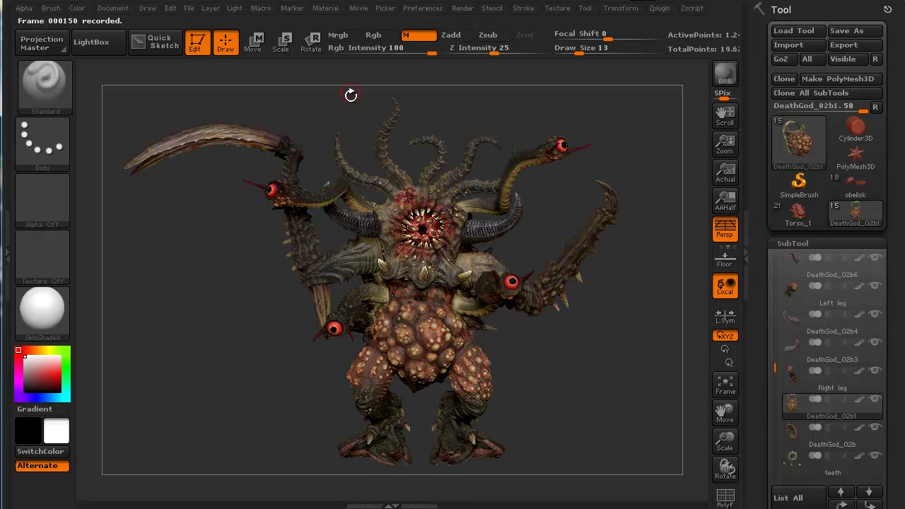
- Play back the recorded turntable movie
click(358, 8)
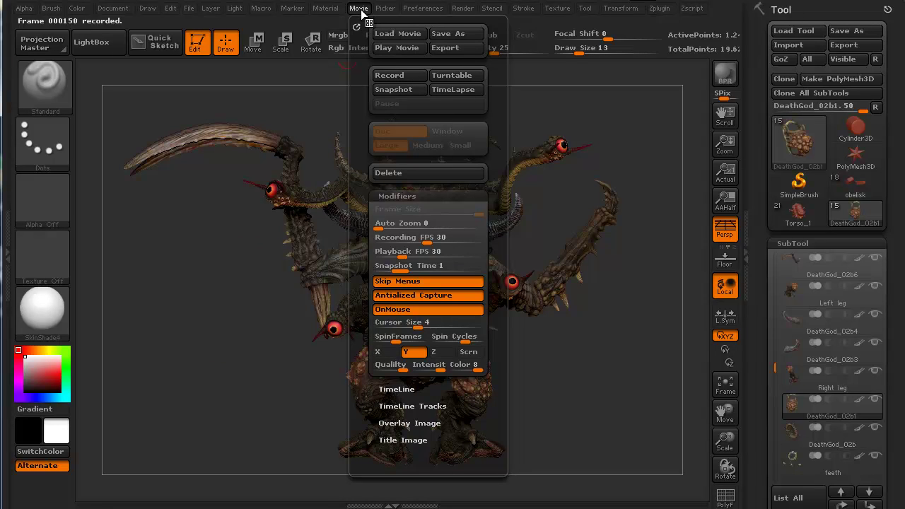
click(397, 49)
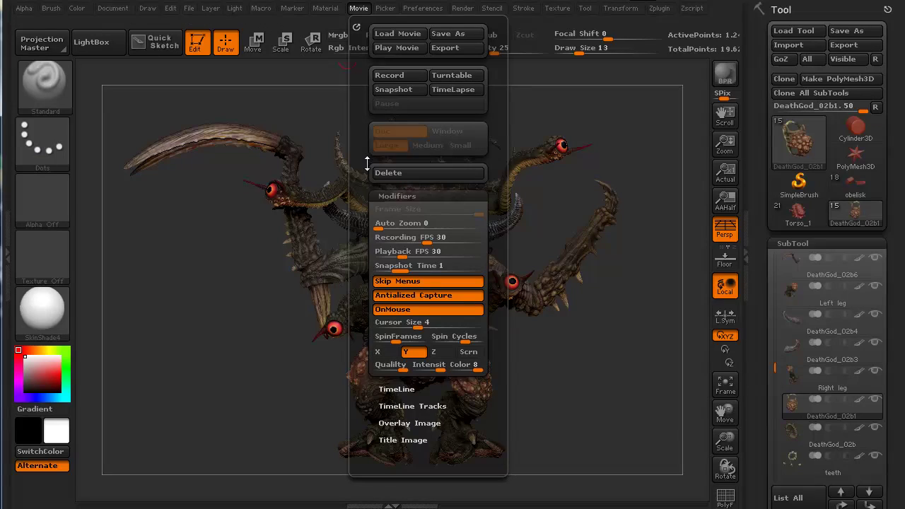
- Set the movie's overlay image opacity to 0 to hide the ZBrush logo
drag(355, 290, 351, 259)
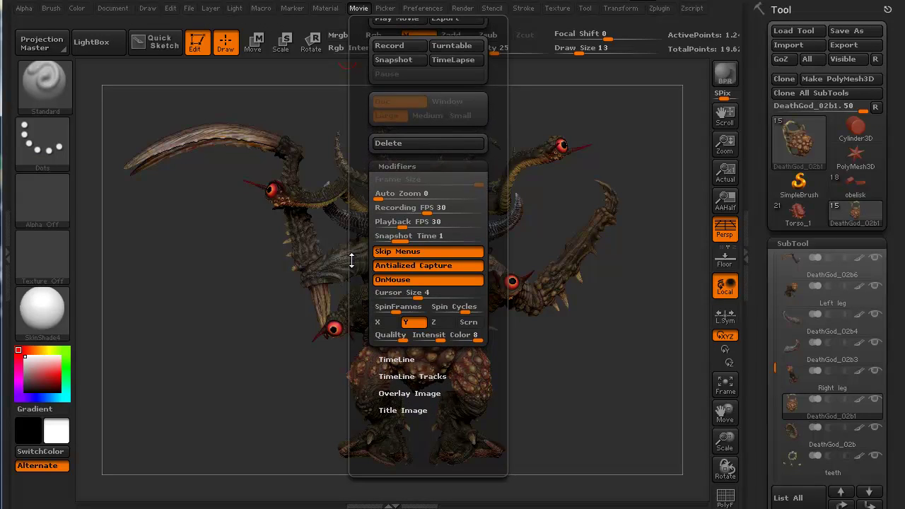
scroll(357, 263, down, 1)
scroll(356, 263, up, 1)
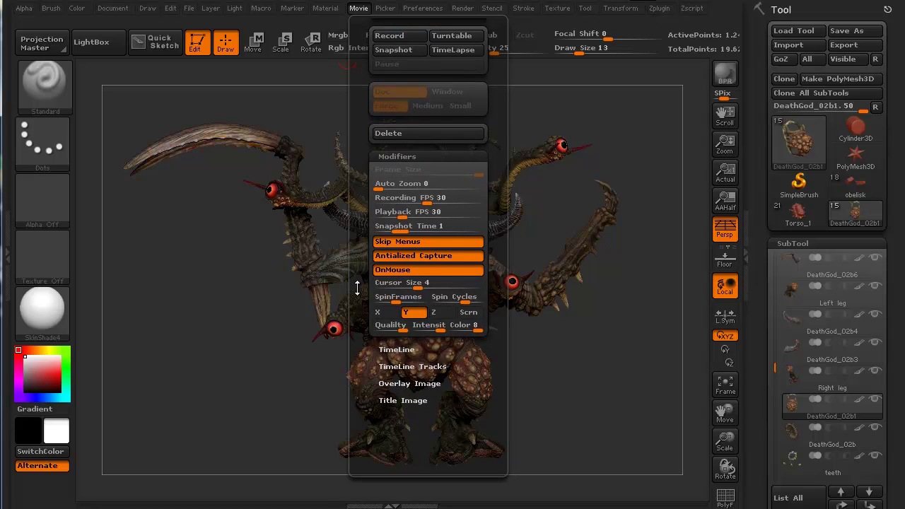
scroll(363, 384, down, 1)
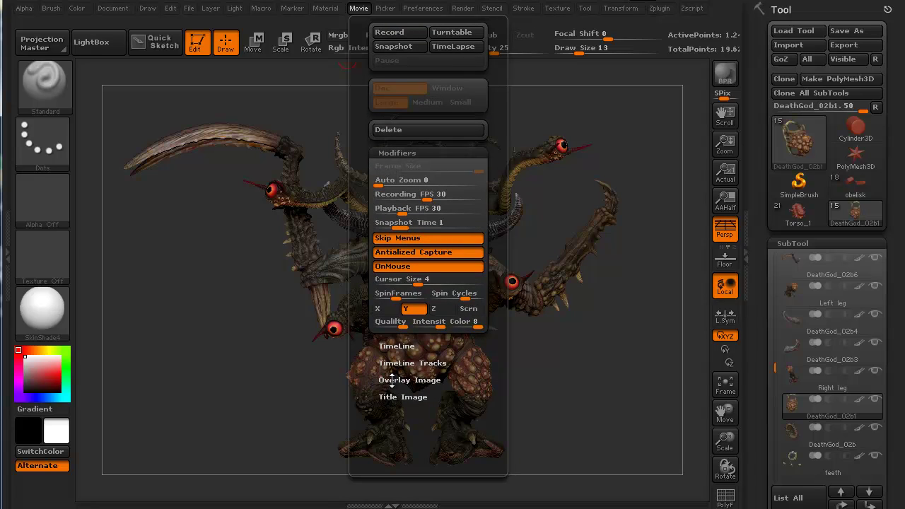
click(390, 380)
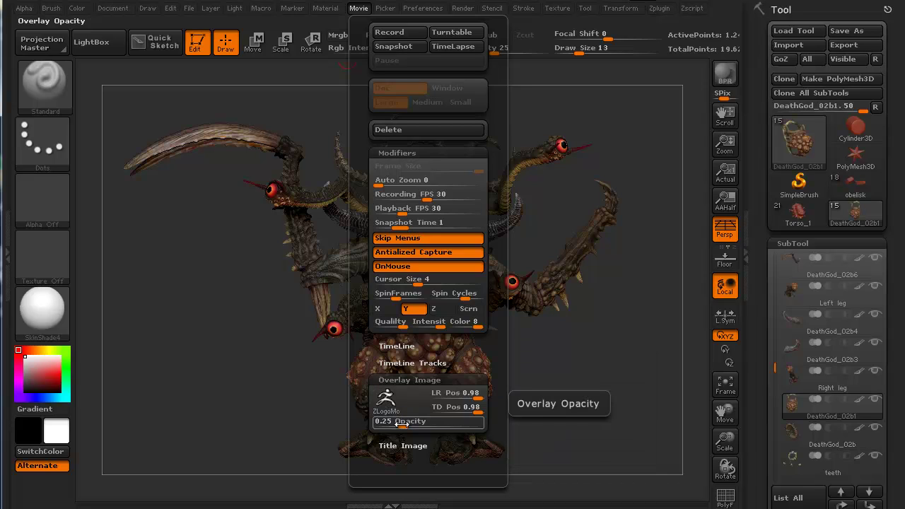
drag(400, 422, 357, 412)
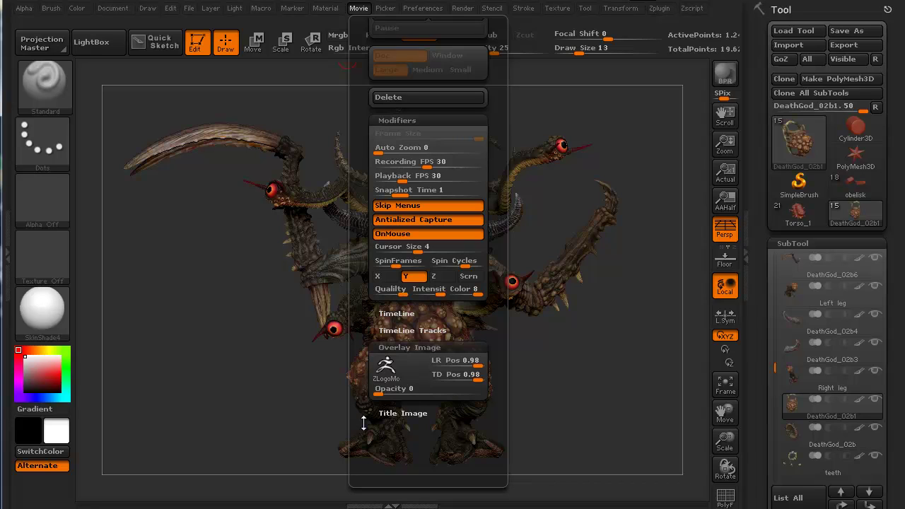
click(385, 414)
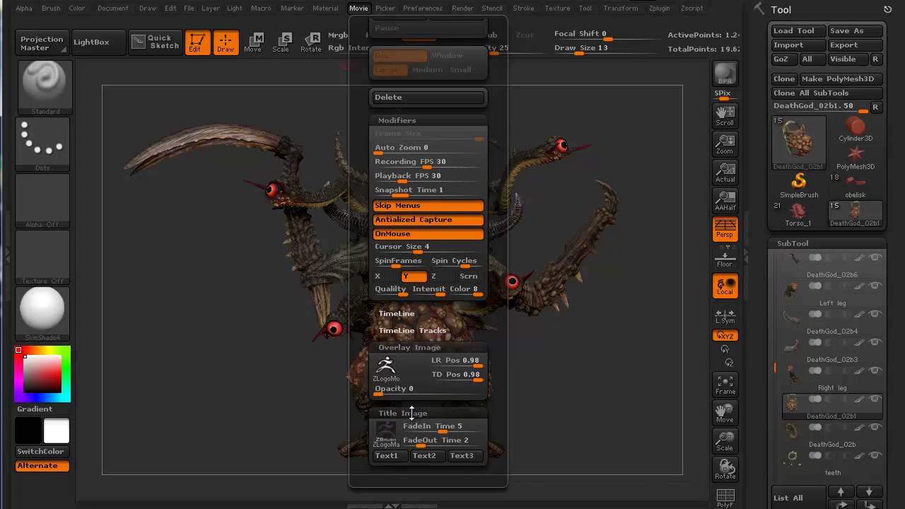
click(385, 456)
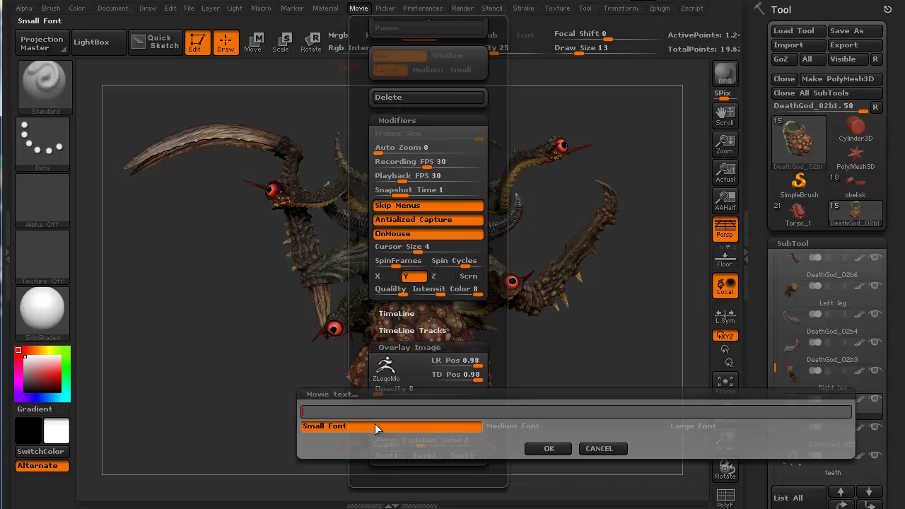
click(523, 426)
click(687, 426)
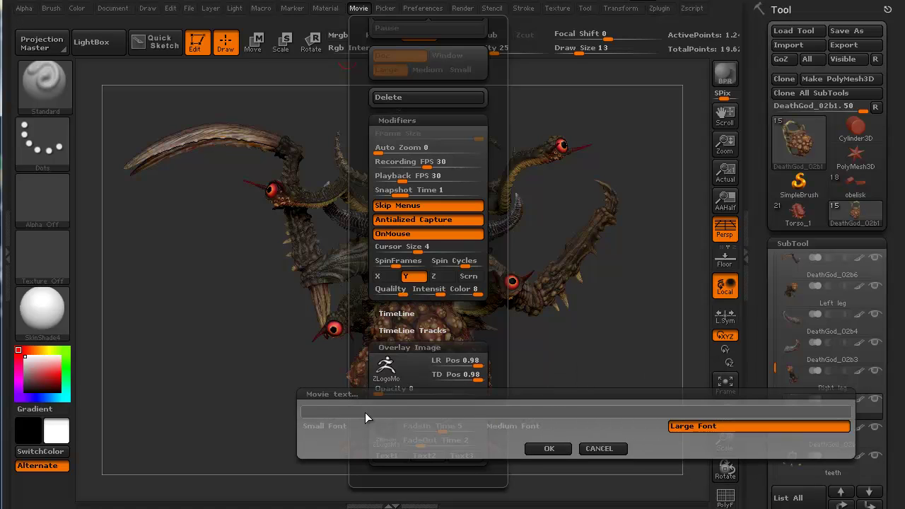
click(598, 448)
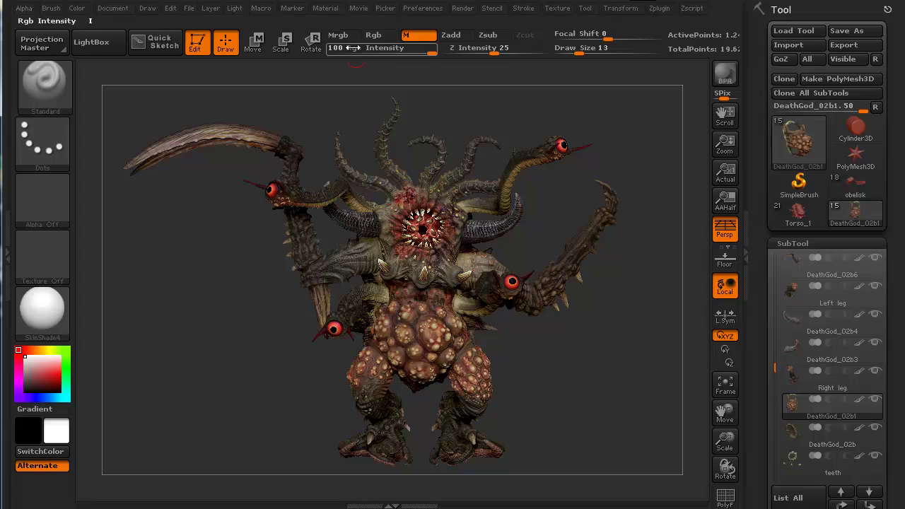
- Set both the FadeIn Time and FadeOut Time of the movie's title image to 0
click(362, 9)
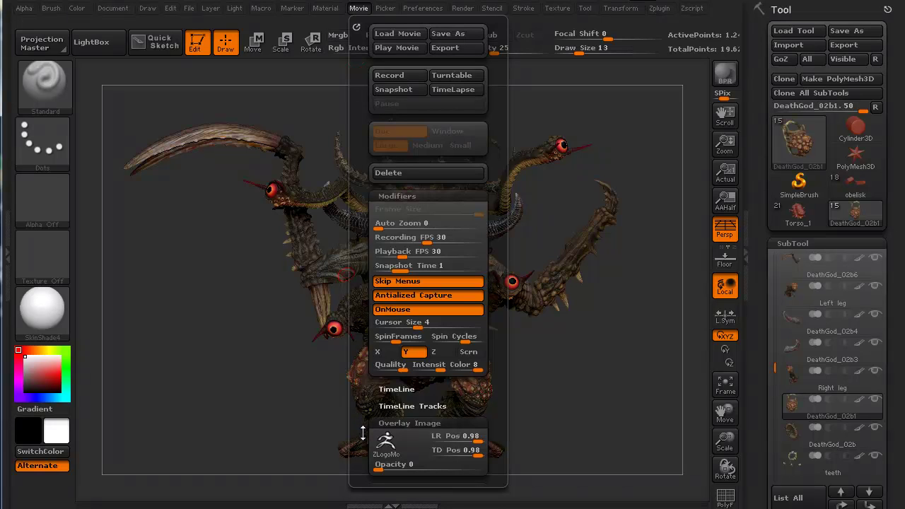
click(387, 423)
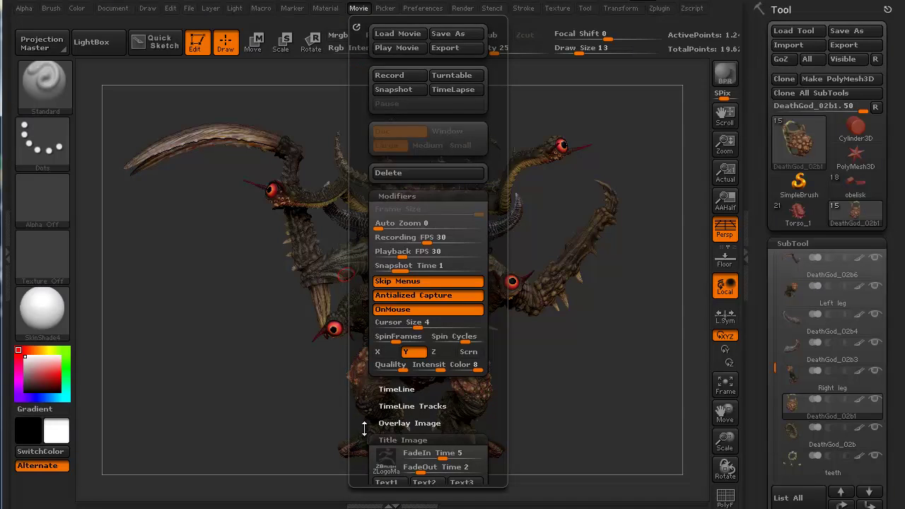
drag(364, 427, 362, 400)
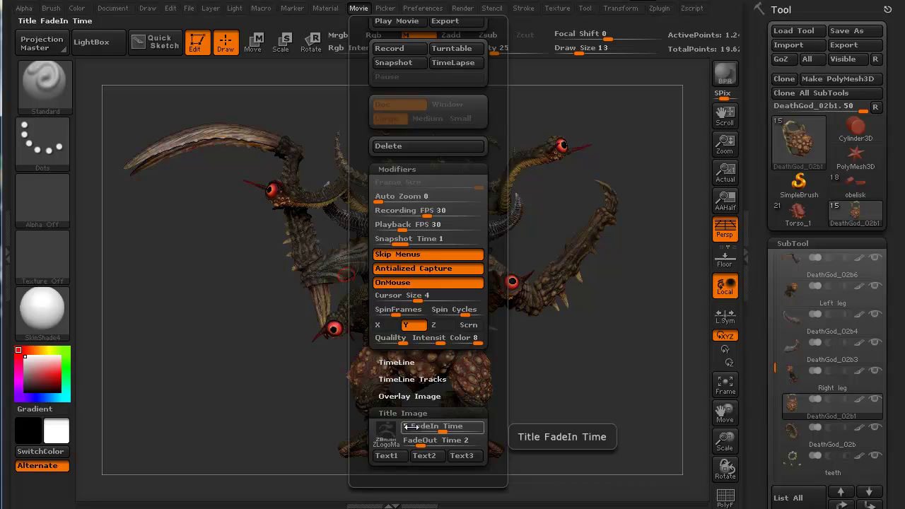
drag(440, 427, 403, 440)
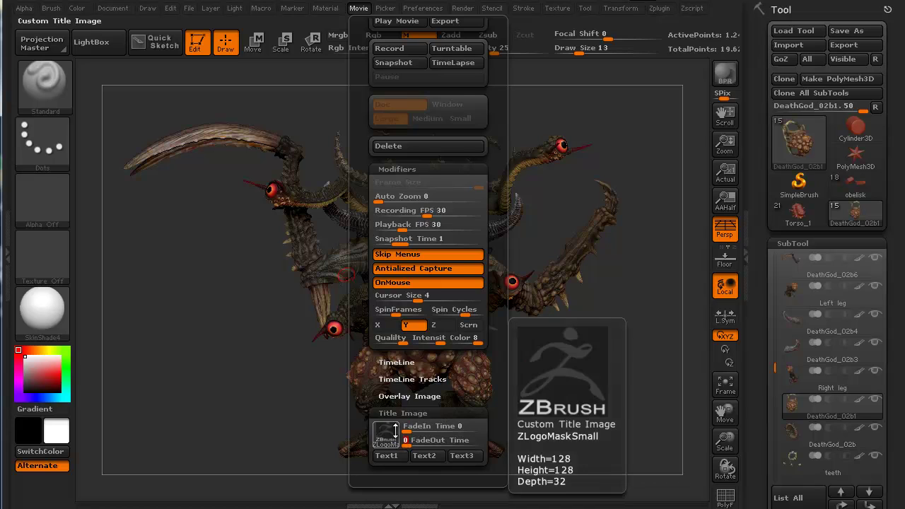
- Delete the recorded movie without saving it and record a new turntable of the creature
drag(356, 256, 353, 346)
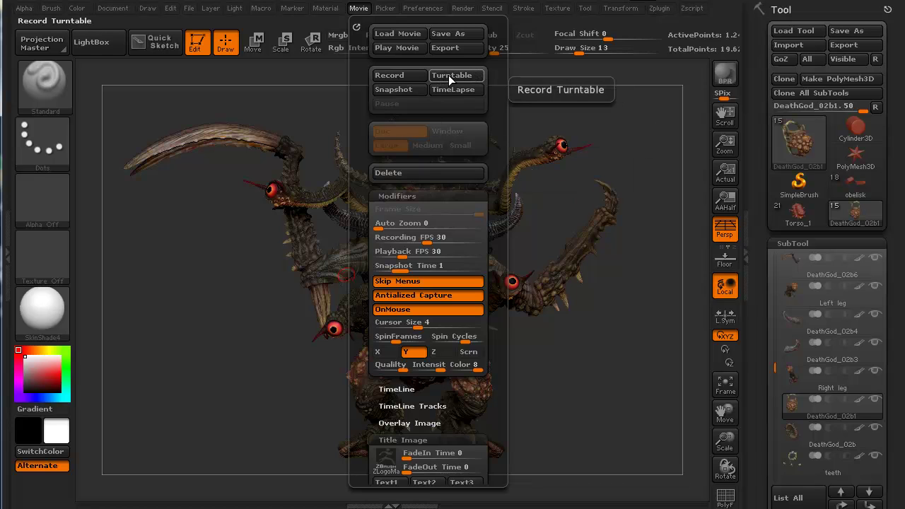
click(419, 171)
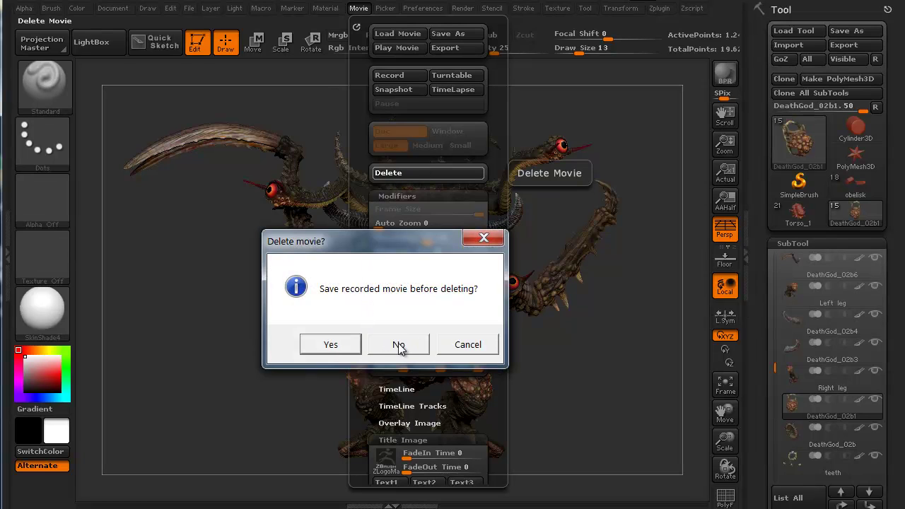
click(398, 344)
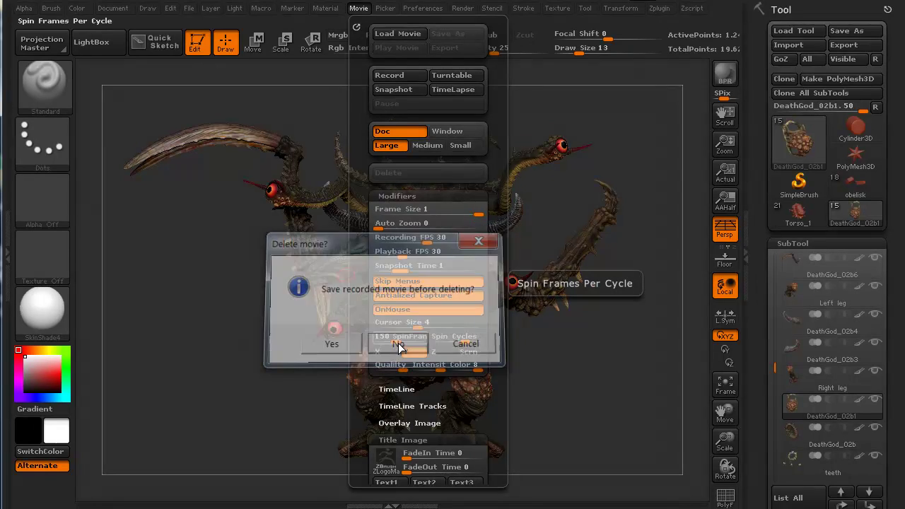
click(454, 75)
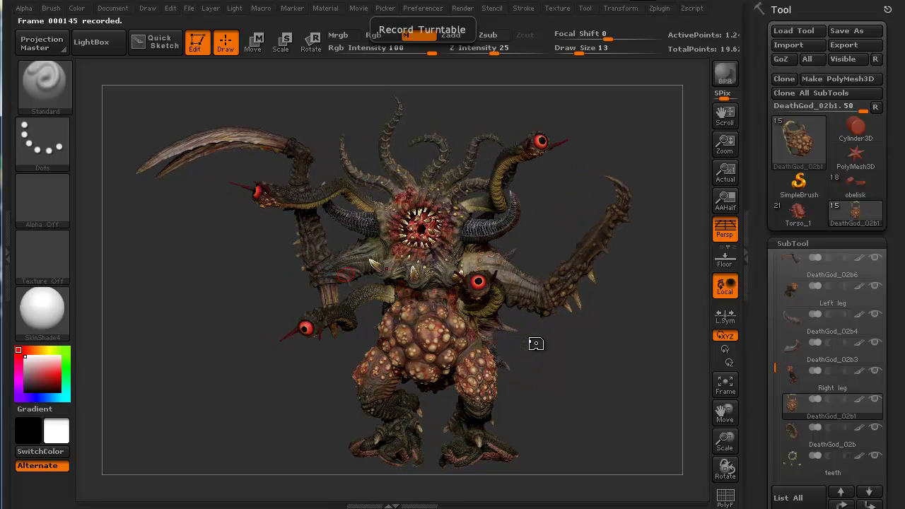
- Play back the newly recorded turntable movie
click(358, 8)
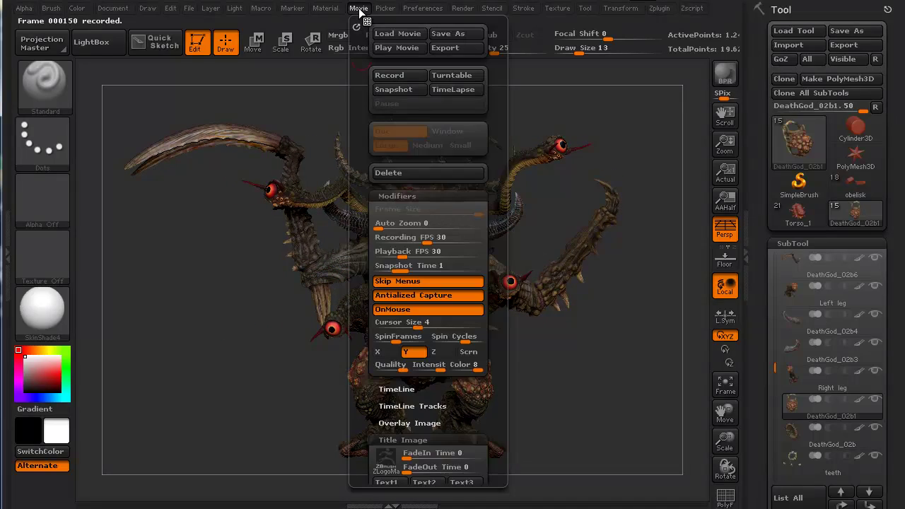
click(390, 49)
- Export the turntable movie to the Desktop as ZBrush Movie.mov with H.264 compression at 30 frames per second
click(356, 9)
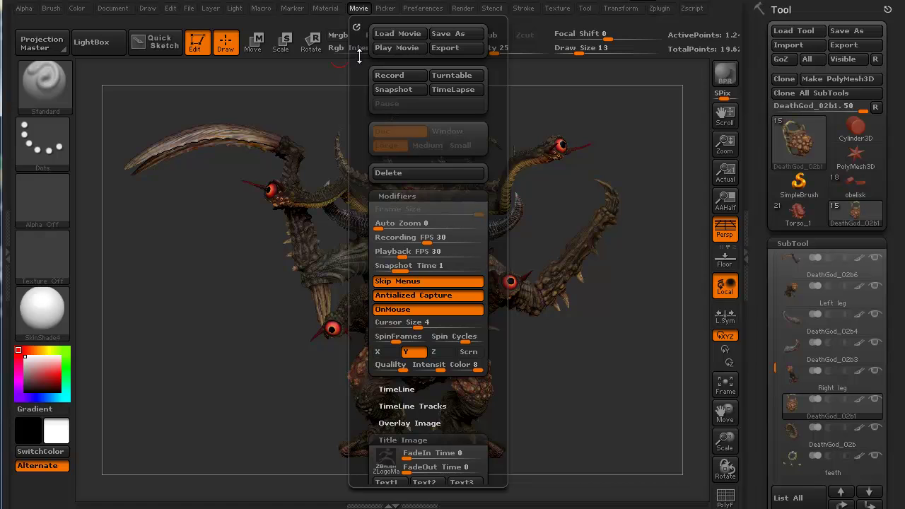
click(452, 48)
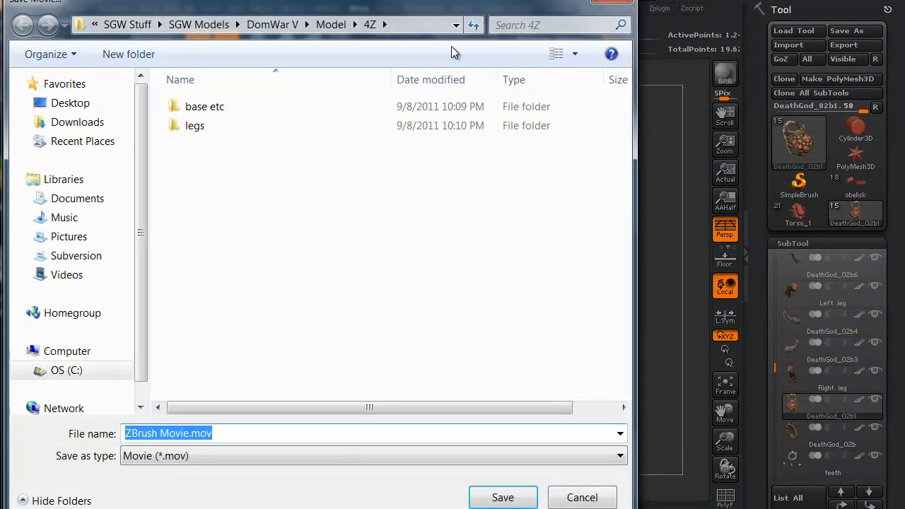
drag(310, 40, 354, 0)
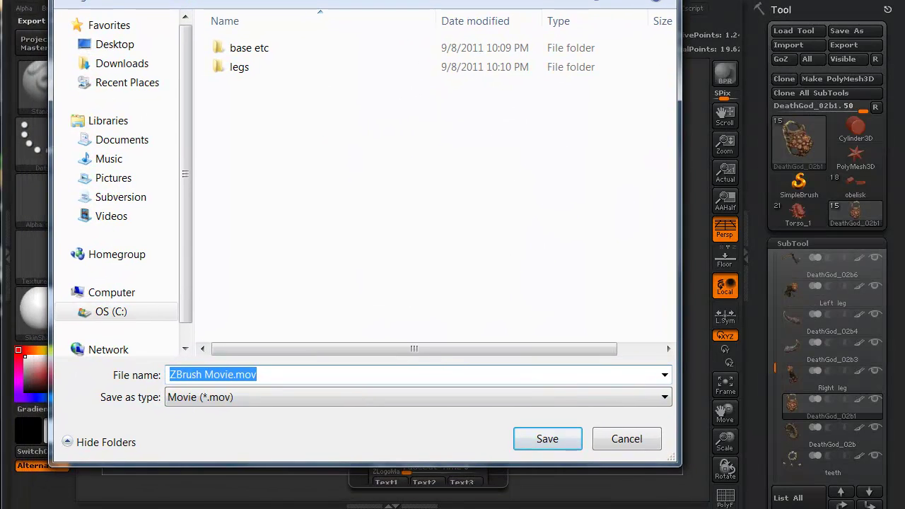
click(128, 46)
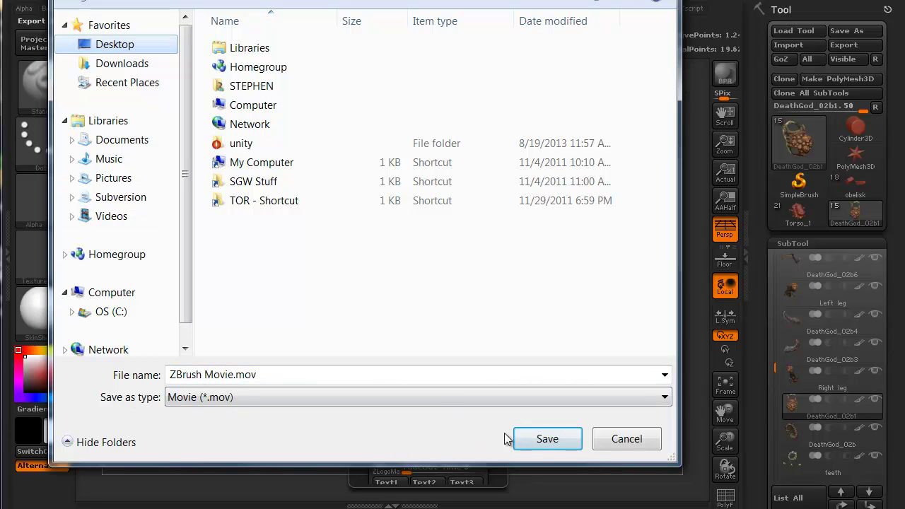
click(545, 439)
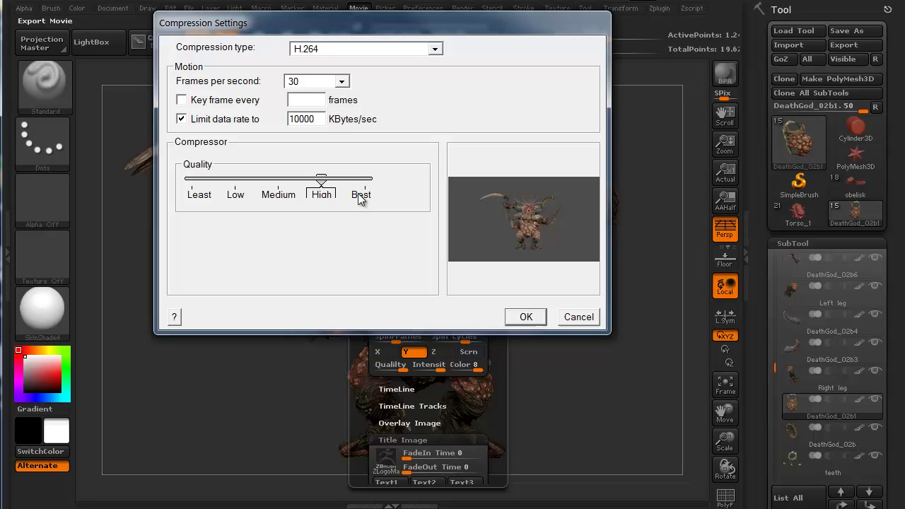
click(526, 318)
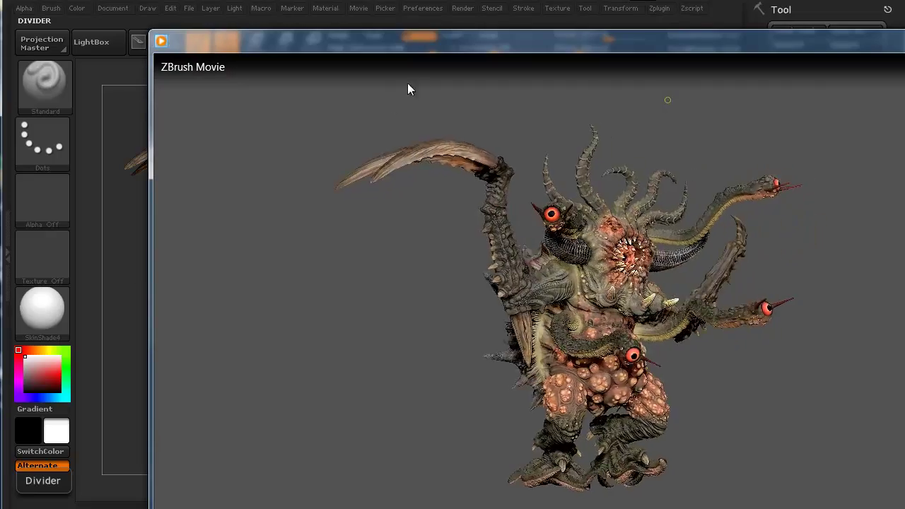
- Reposition the video player window to watch the exported ZBrush Movie
drag(442, 41, 317, 8)
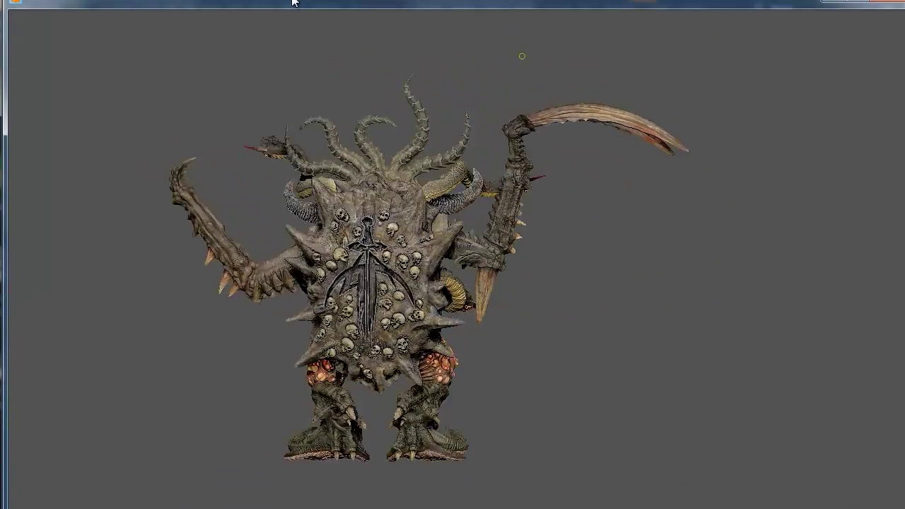